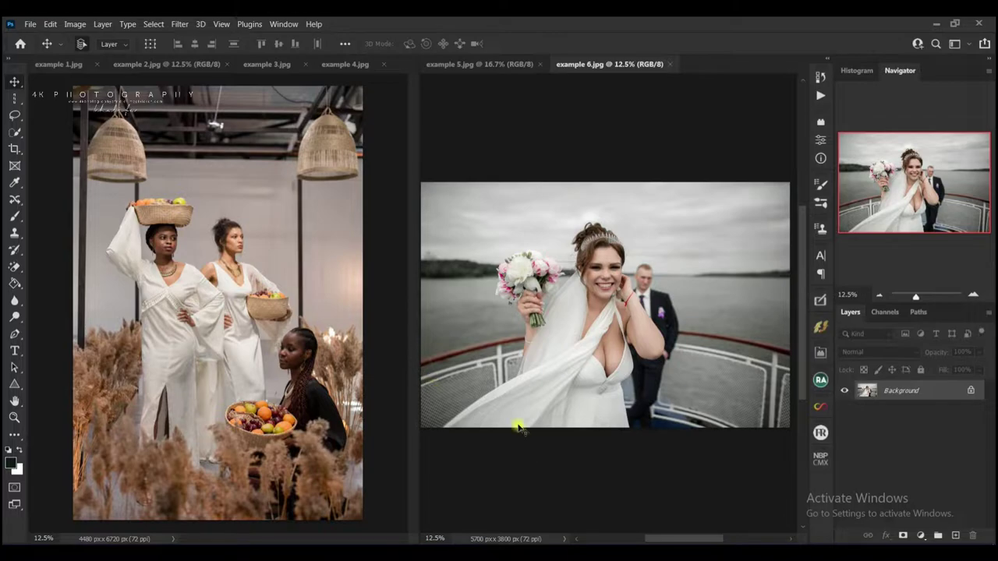
Open NBP ColourmapX, move it aside, and cycle through the photos back to example 6.jpg.
click(818, 459)
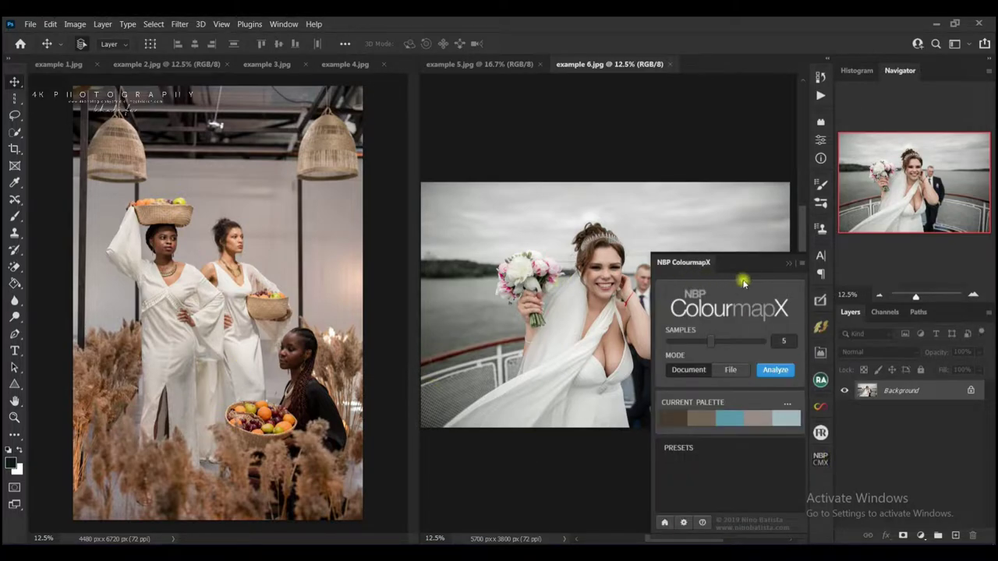
drag(673, 247, 492, 198)
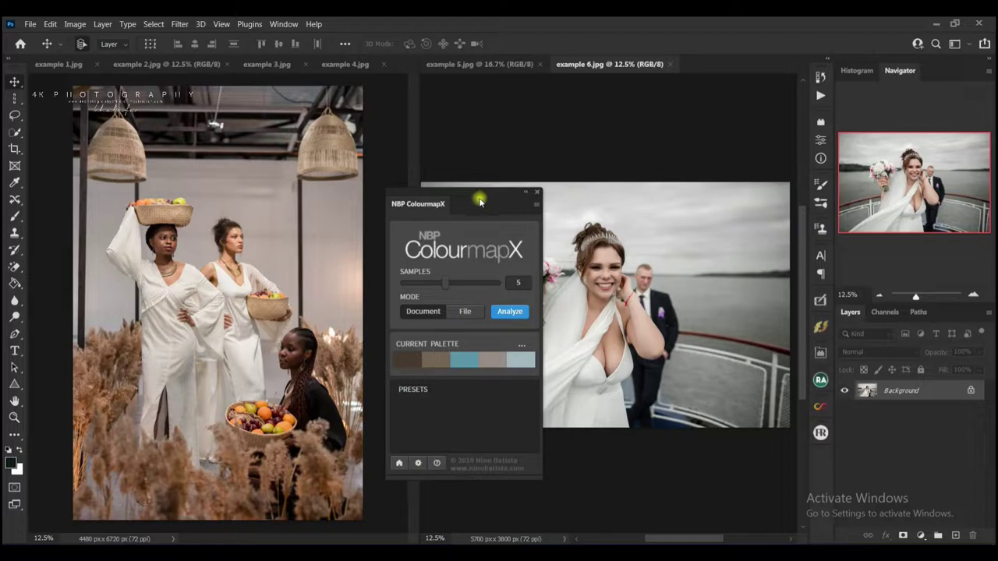
click(452, 67)
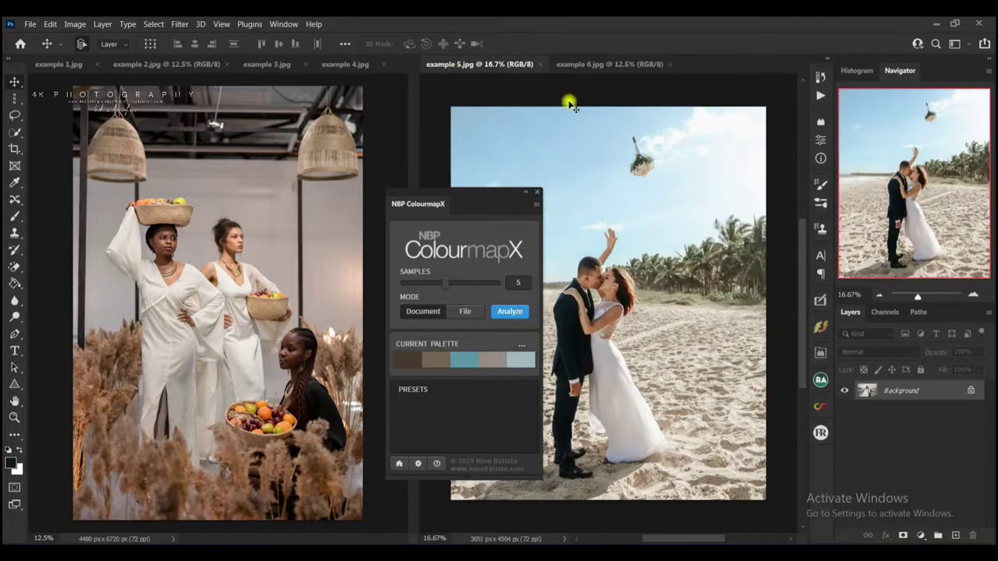
click(335, 66)
click(226, 67)
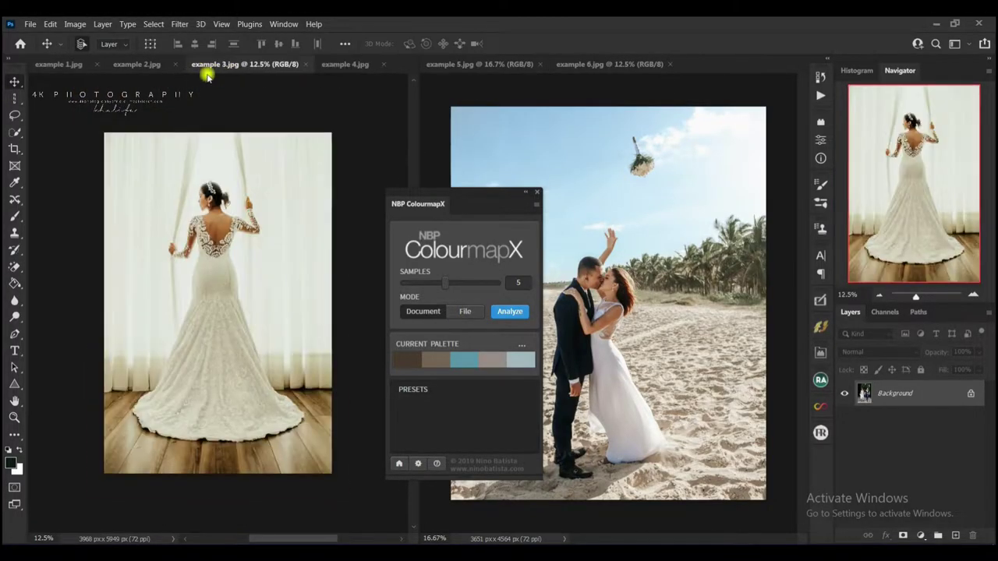
click(141, 67)
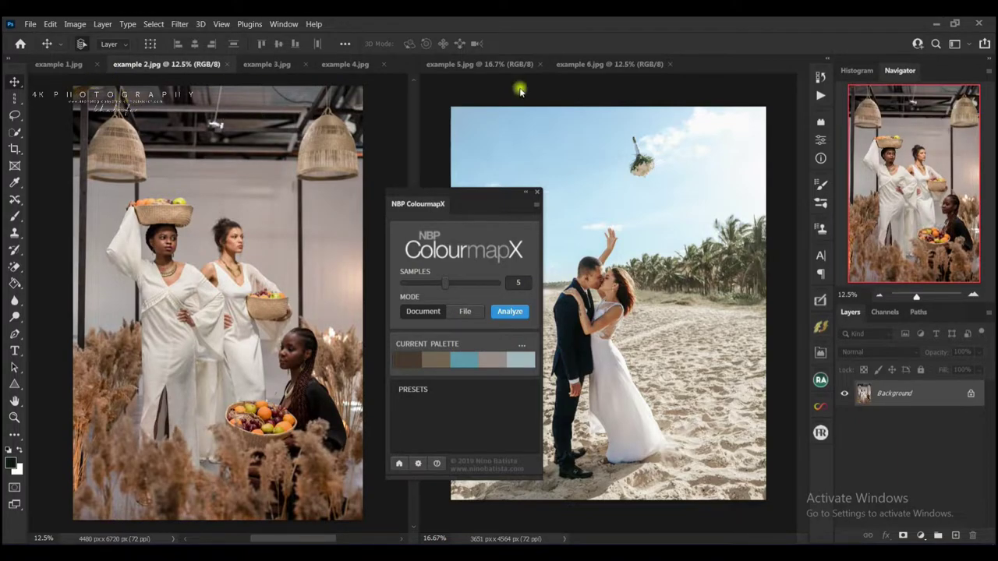
click(574, 64)
Float the ColourmapX panel over the canvas and make example 2.jpg the active document.
drag(456, 204, 991, 285)
drag(936, 209, 904, 251)
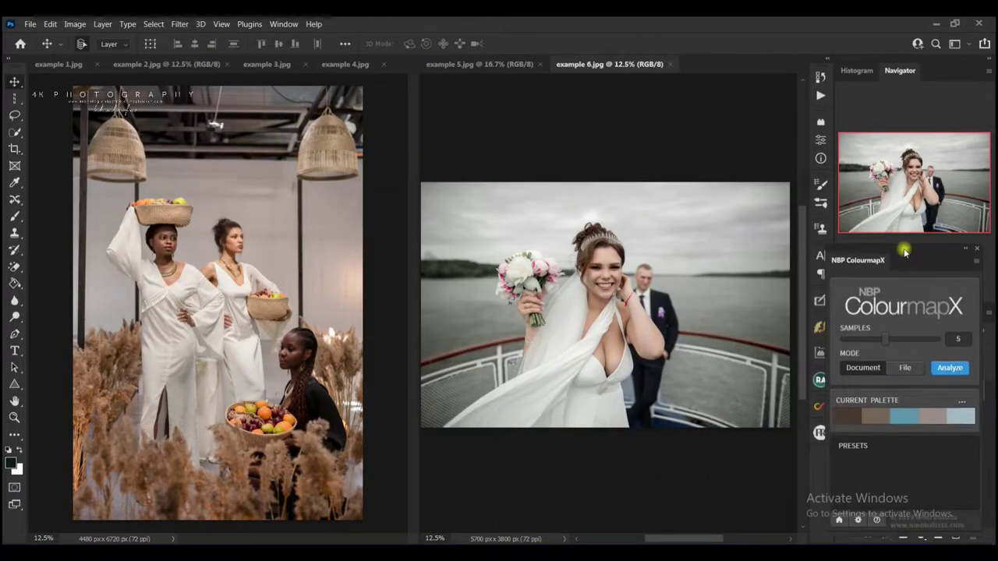
click(224, 157)
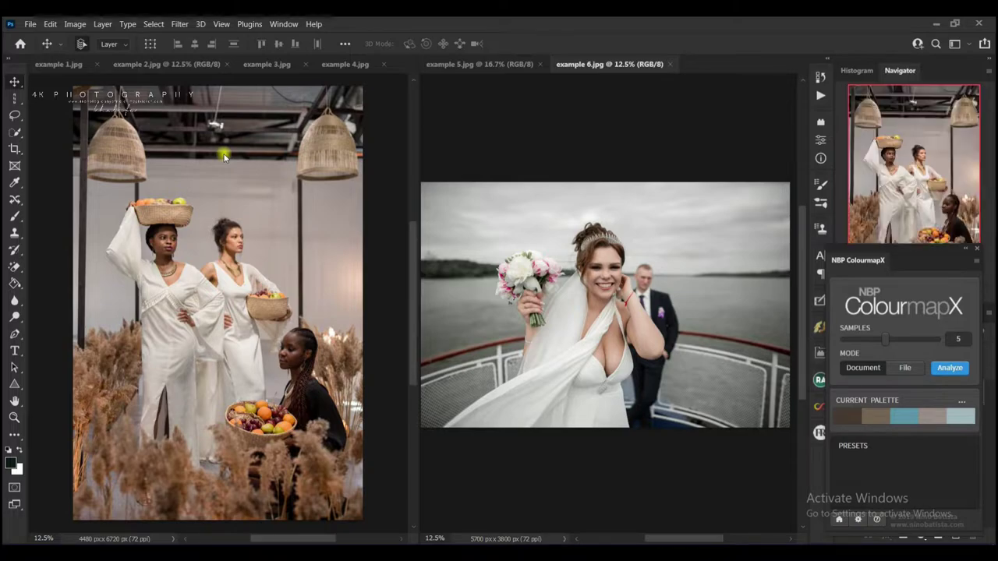
click(548, 213)
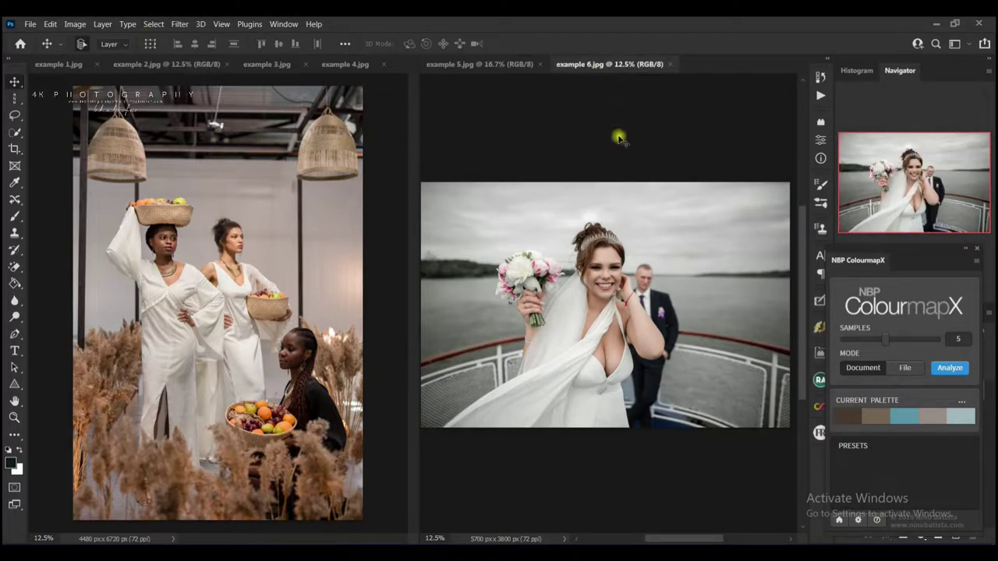
click(197, 165)
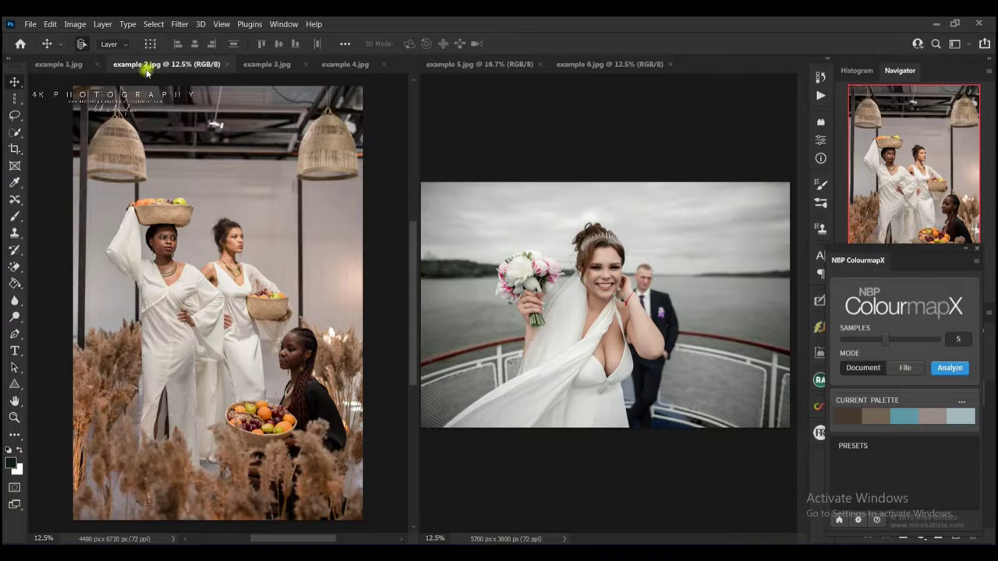
click(597, 64)
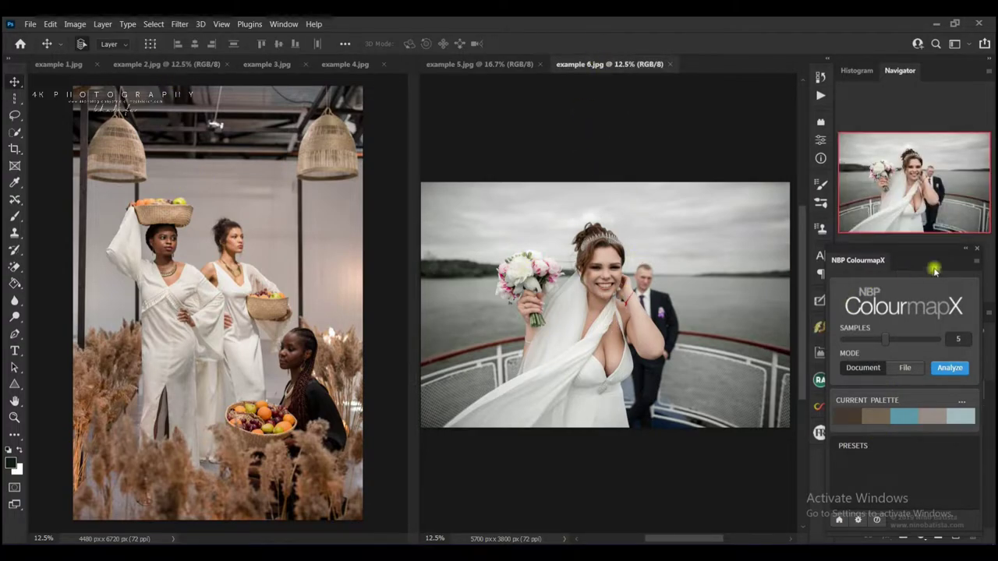
drag(932, 269, 545, 160)
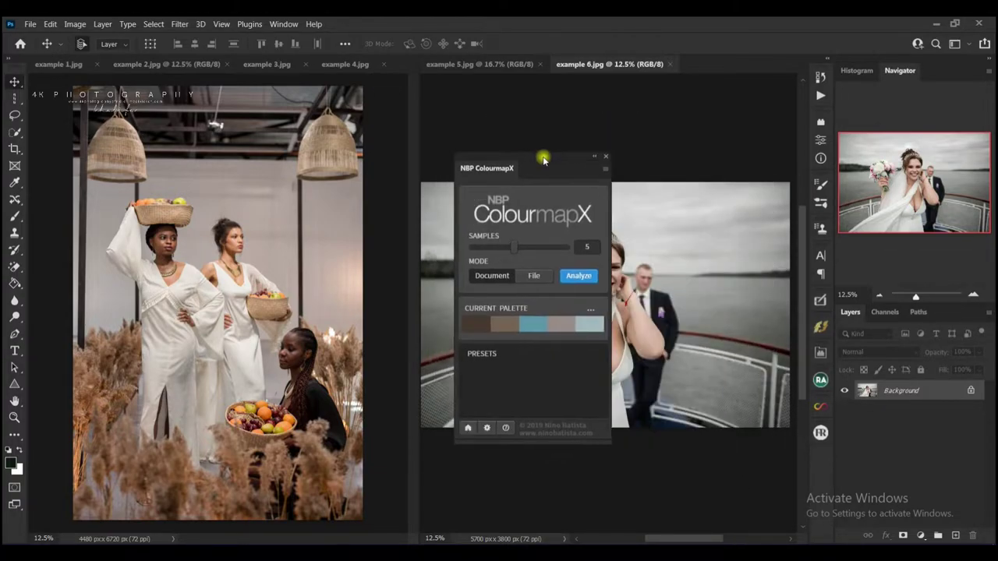
click(209, 181)
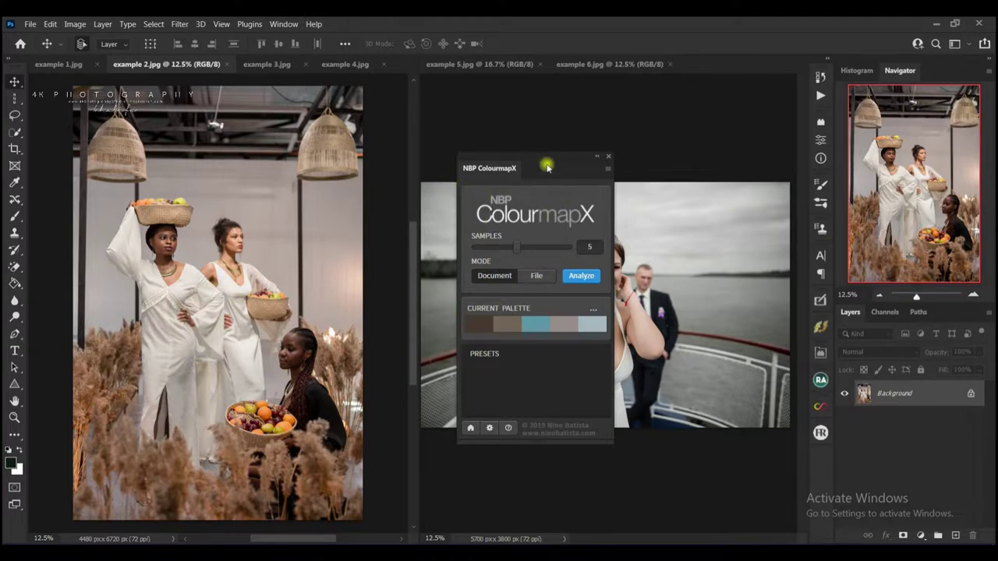
Set ColourmapX Samples to 10 and analyze example 2.jpg into a ten-colour palette.
drag(539, 164, 513, 159)
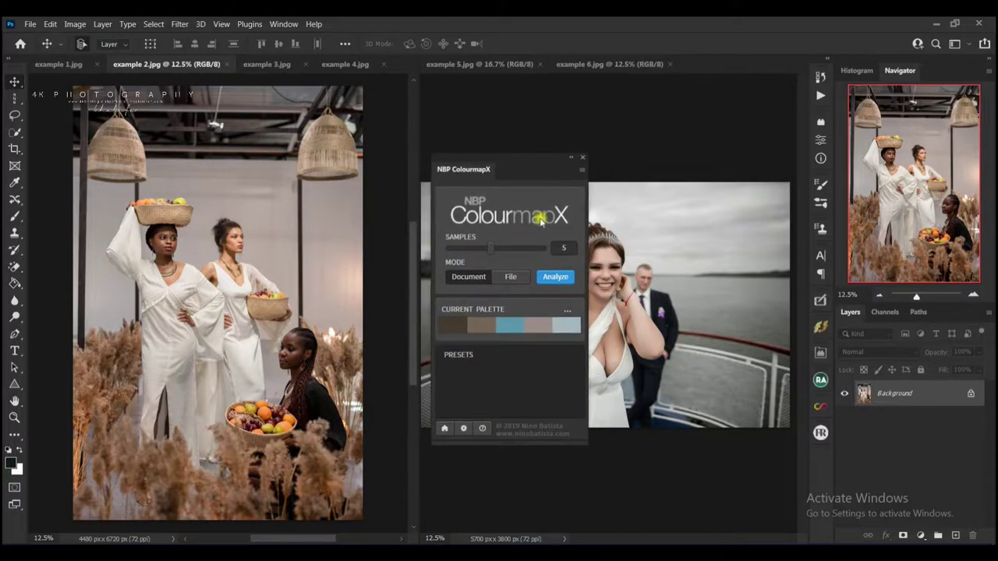
drag(492, 248, 568, 252)
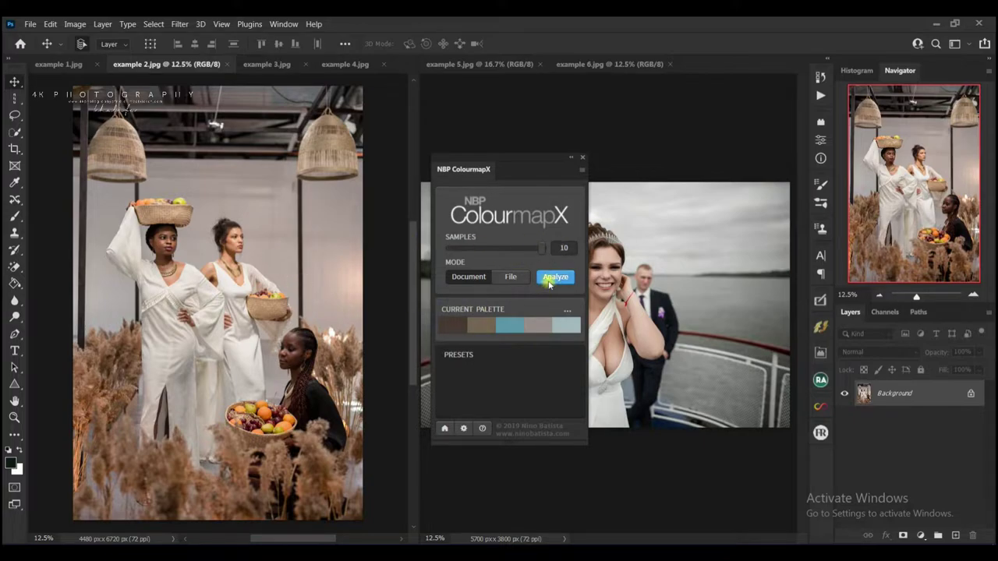
click(548, 279)
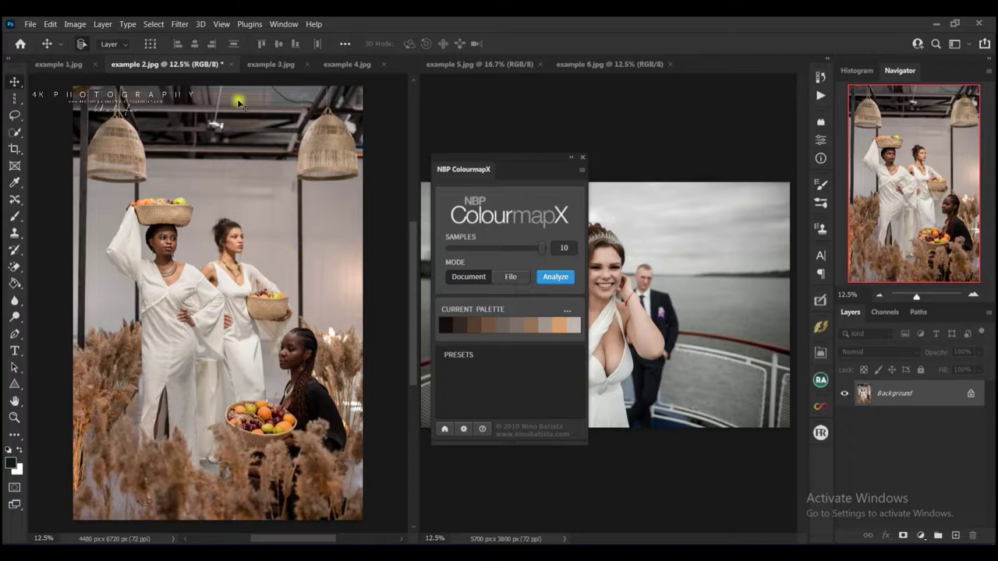
Lower ColourmapX Samples to 5 and re-analyze the models photo into a five-tone brown palette.
drag(541, 248, 482, 253)
drag(509, 252, 486, 253)
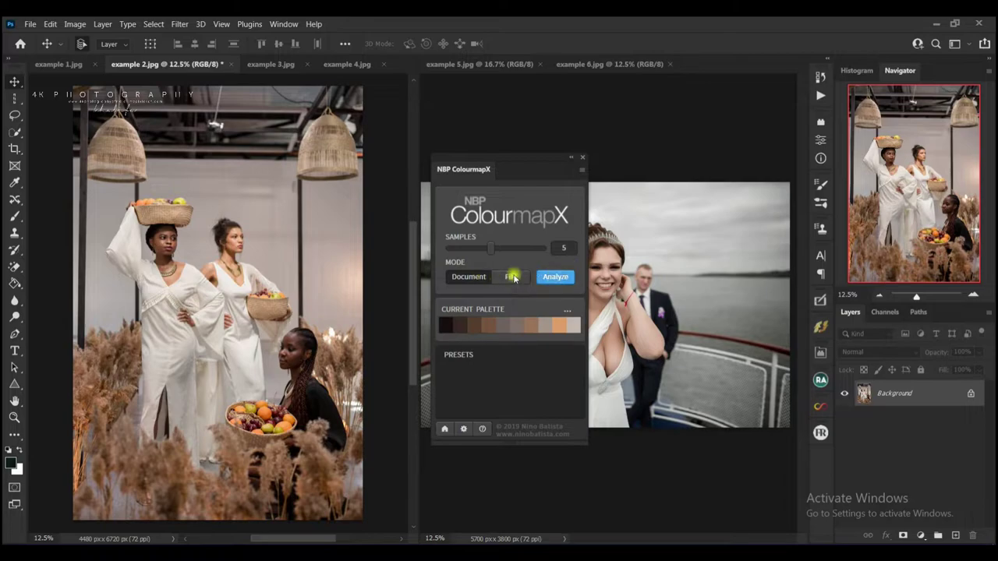
click(555, 277)
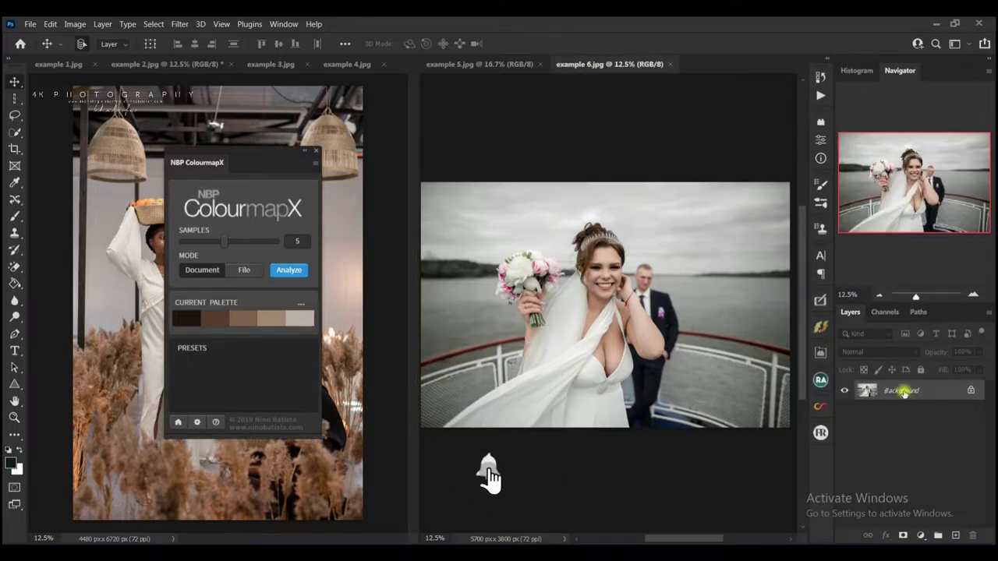
Duplicate the boat photo's Background and apply the palette as a Soft Light 50% CMX grade.
drag(930, 395, 954, 536)
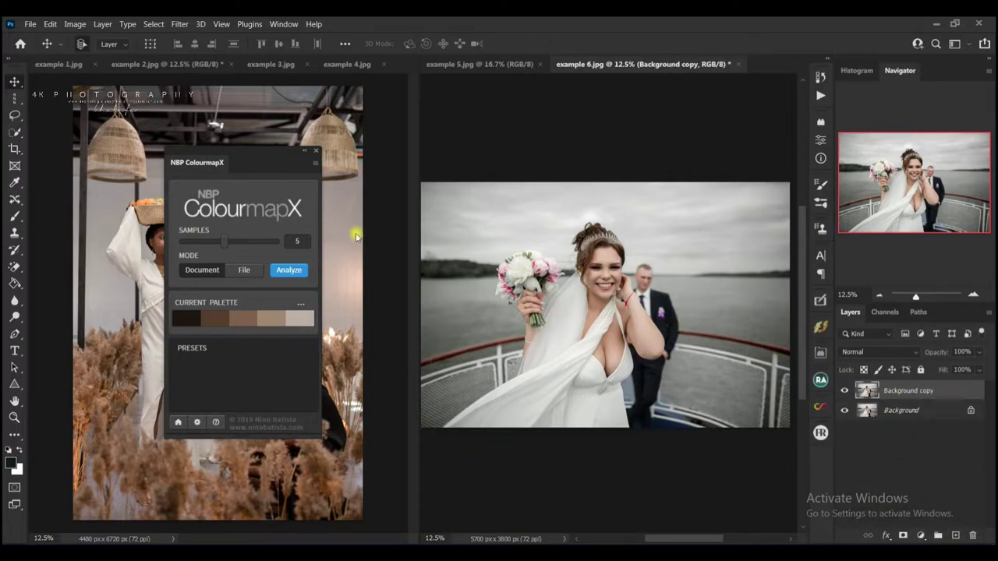
drag(260, 155, 328, 159)
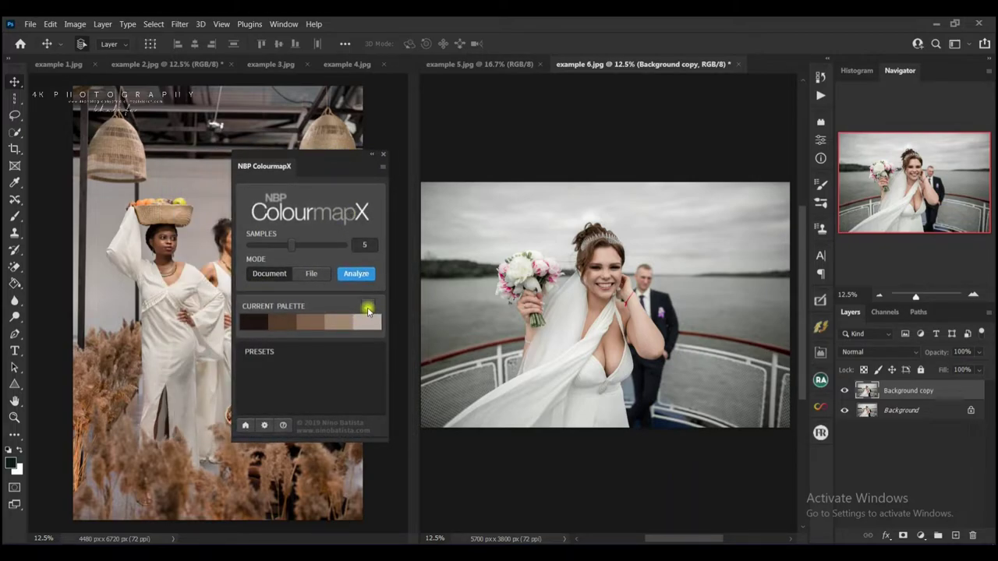
click(368, 310)
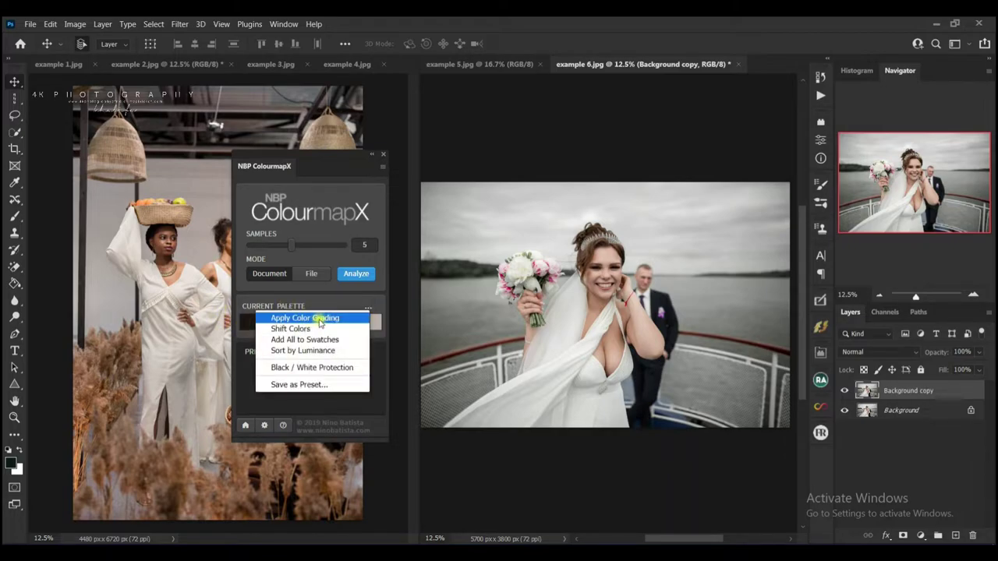
click(320, 321)
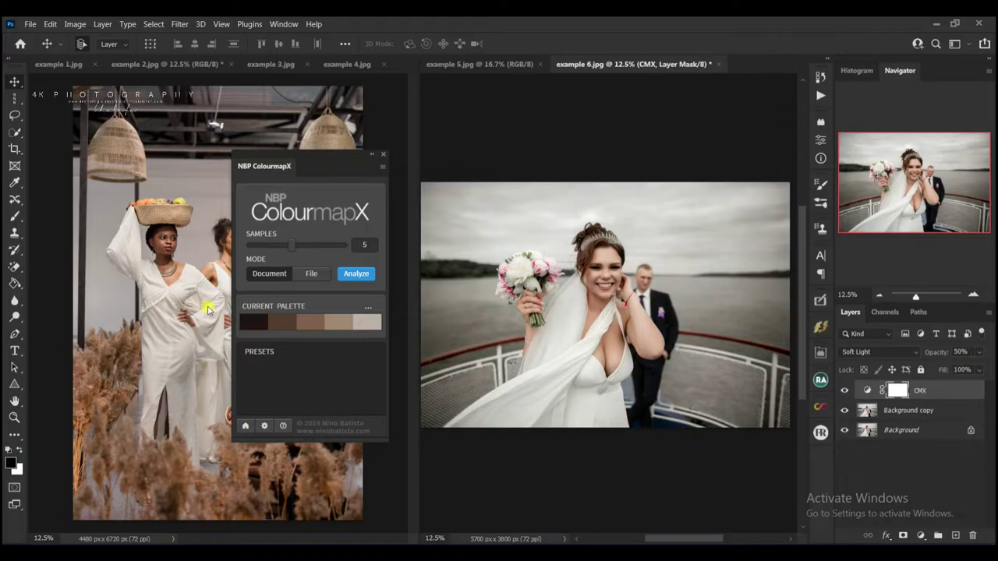
Dock ColourmapX above Layers and toggle the CMX layer's visibility to compare the grade.
drag(321, 156, 873, 55)
click(844, 389)
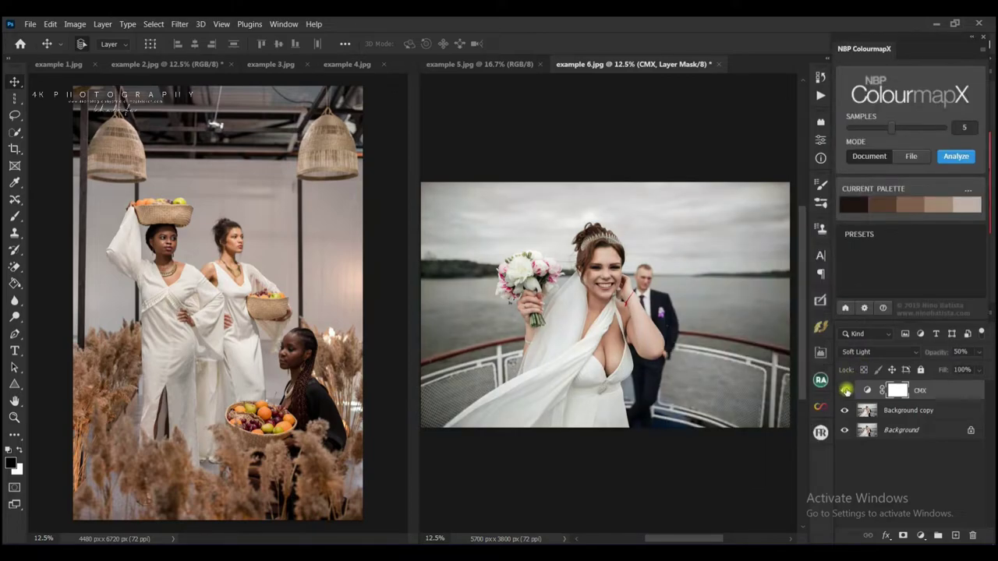
click(844, 389)
click(845, 390)
click(845, 390)
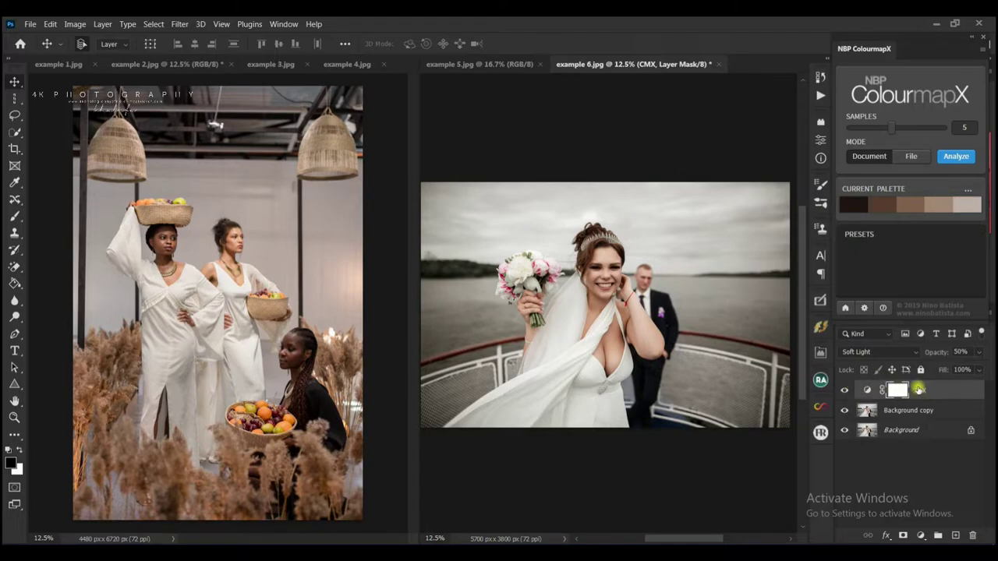
Duplicate the CMX layer and set the original CMX layer's blend mode to Hue.
drag(923, 389, 954, 534)
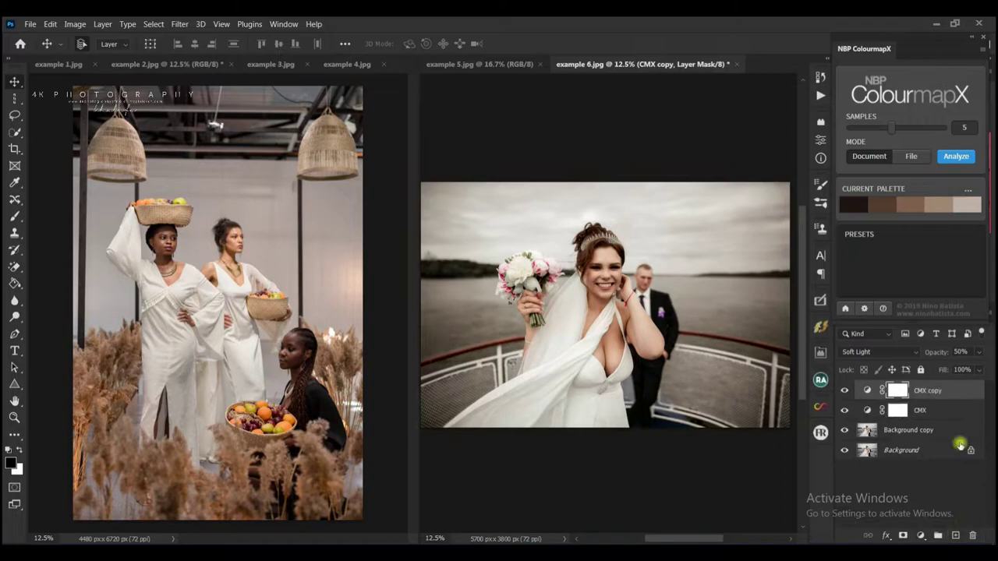
click(921, 412)
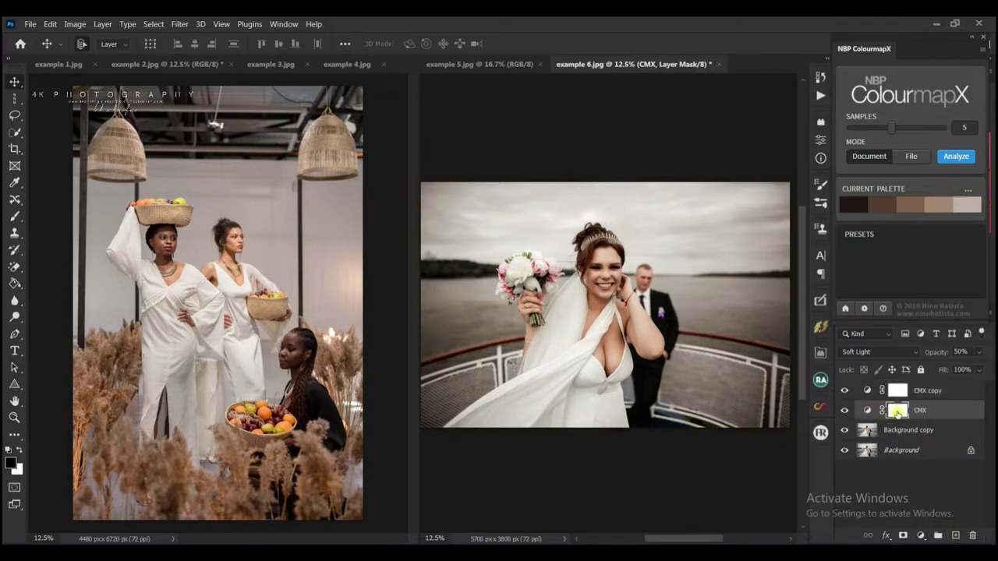
click(869, 353)
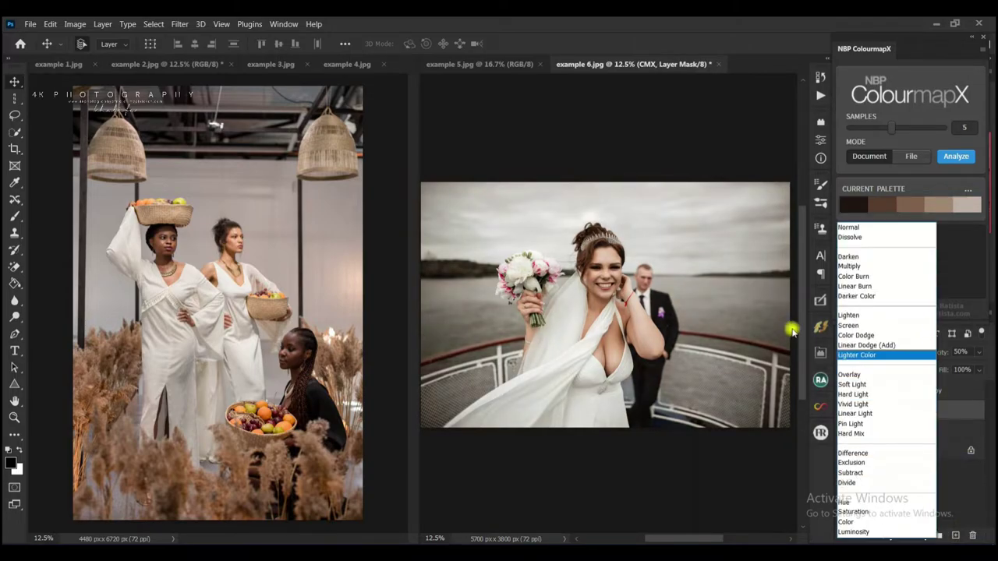
click(849, 503)
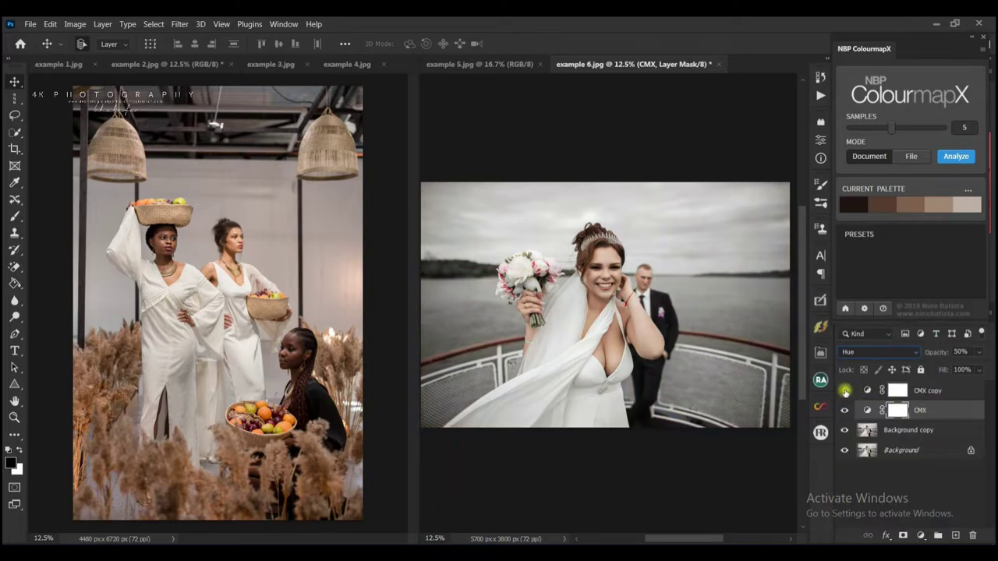
Hide CMX copy and set the CMX layer's opacity to 70%.
click(843, 391)
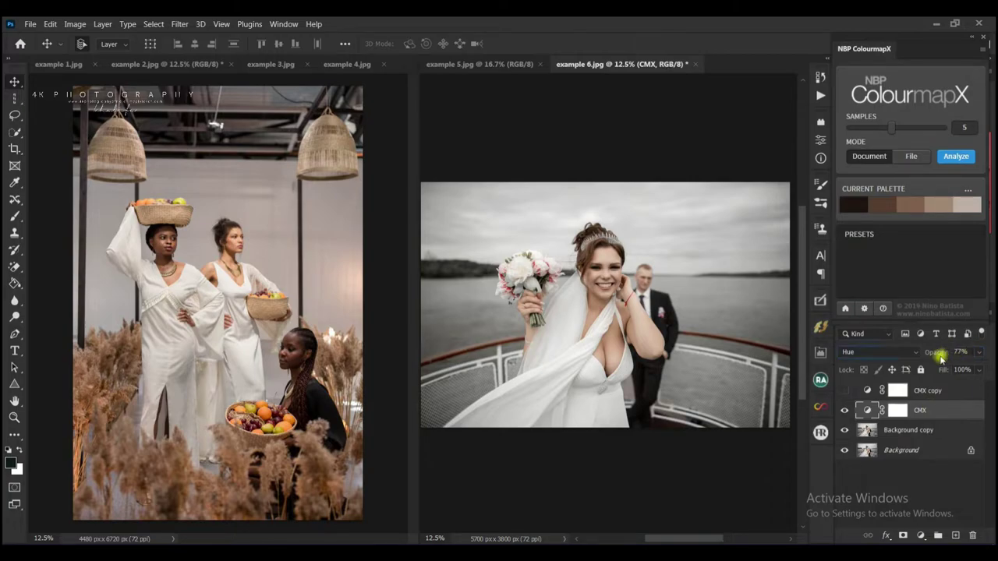
drag(940, 355, 931, 355)
click(843, 411)
drag(946, 357, 952, 356)
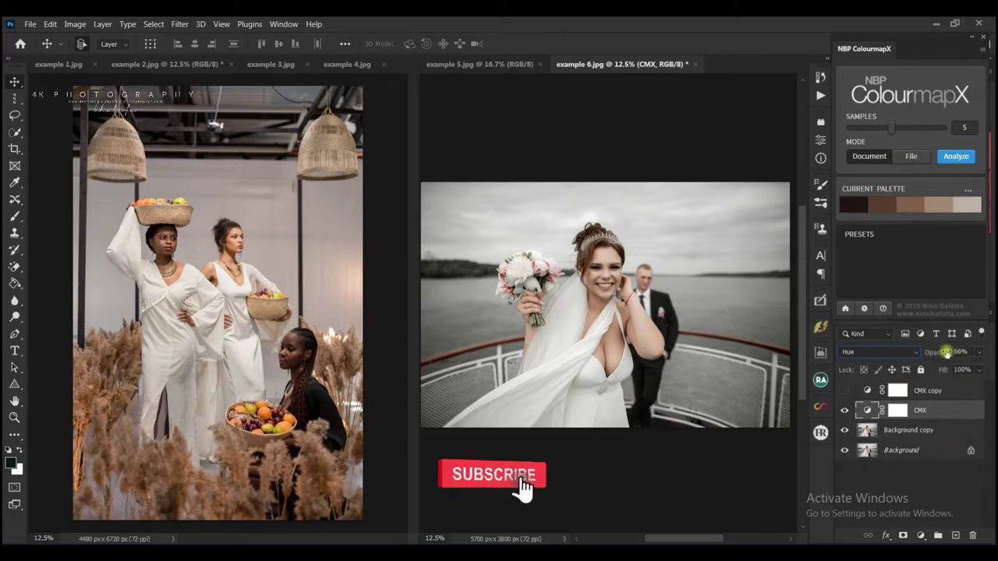
click(960, 352)
text(70)
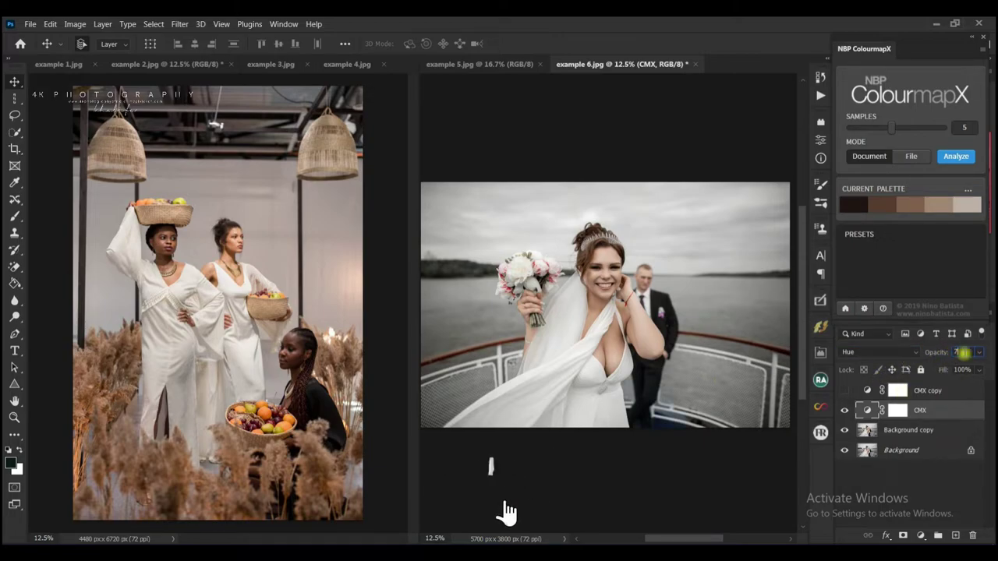
key(Return)
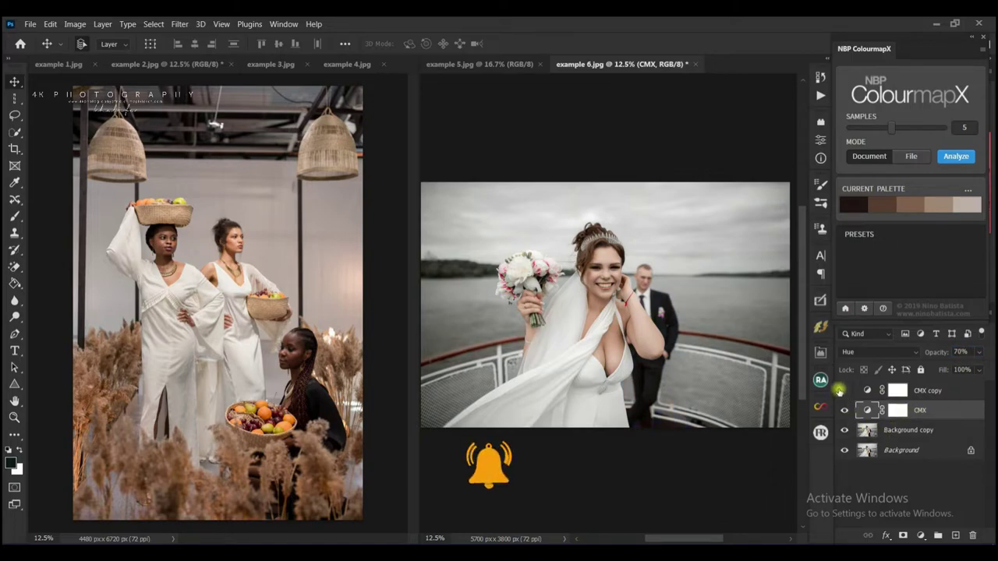
Show CMX copy, keep it on Soft Light, and lower its opacity to about 39%.
click(845, 392)
click(845, 392)
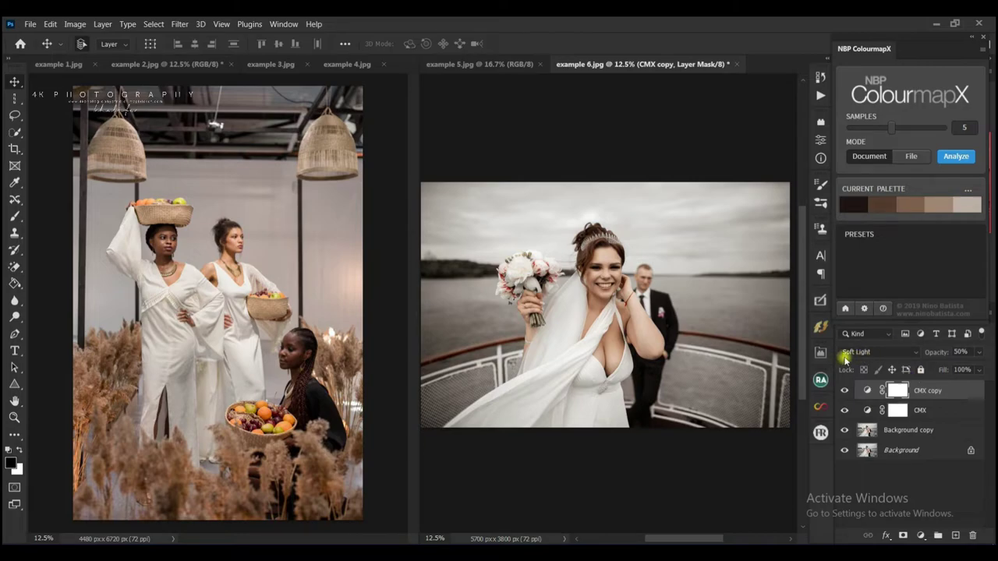
click(915, 352)
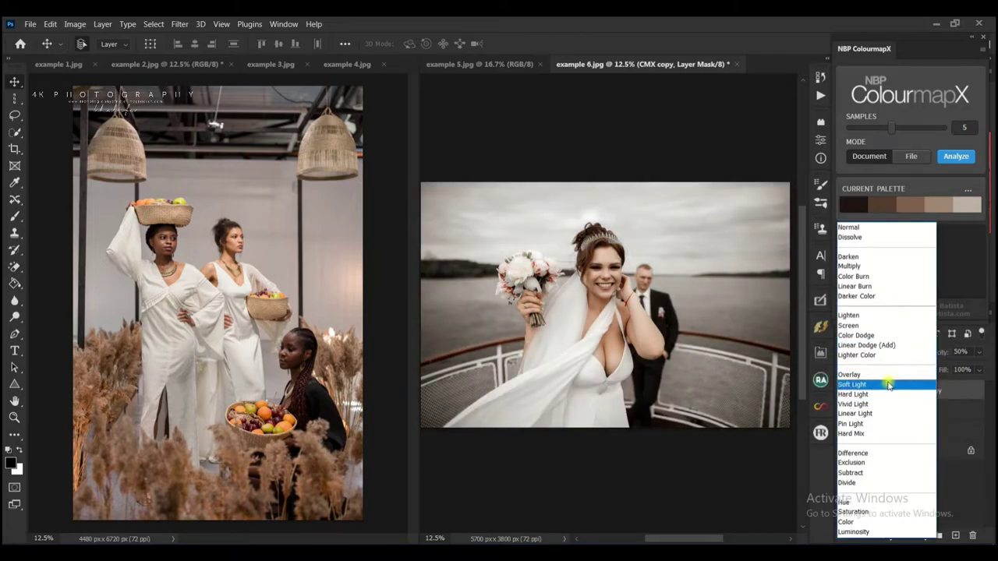
click(864, 382)
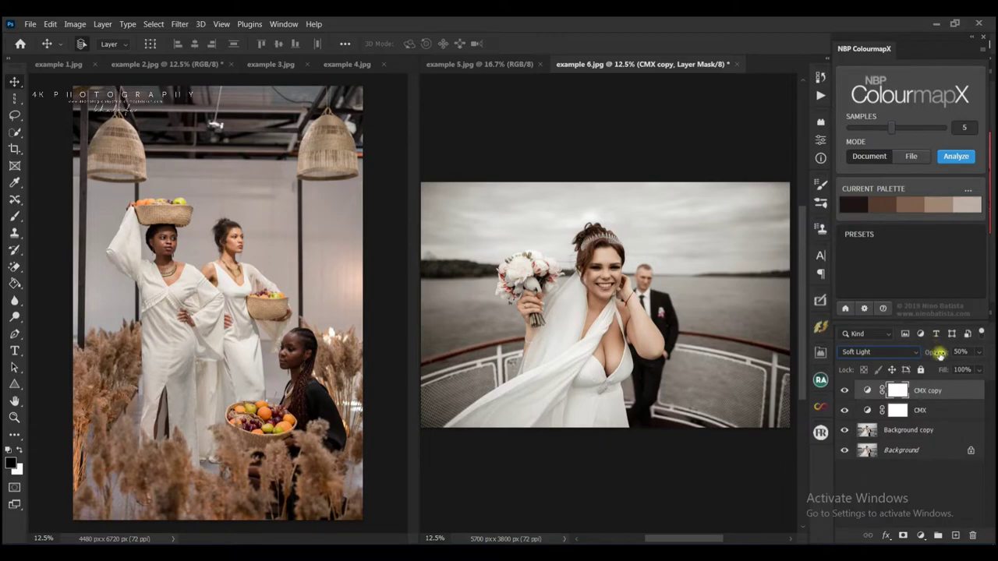
drag(938, 355, 936, 355)
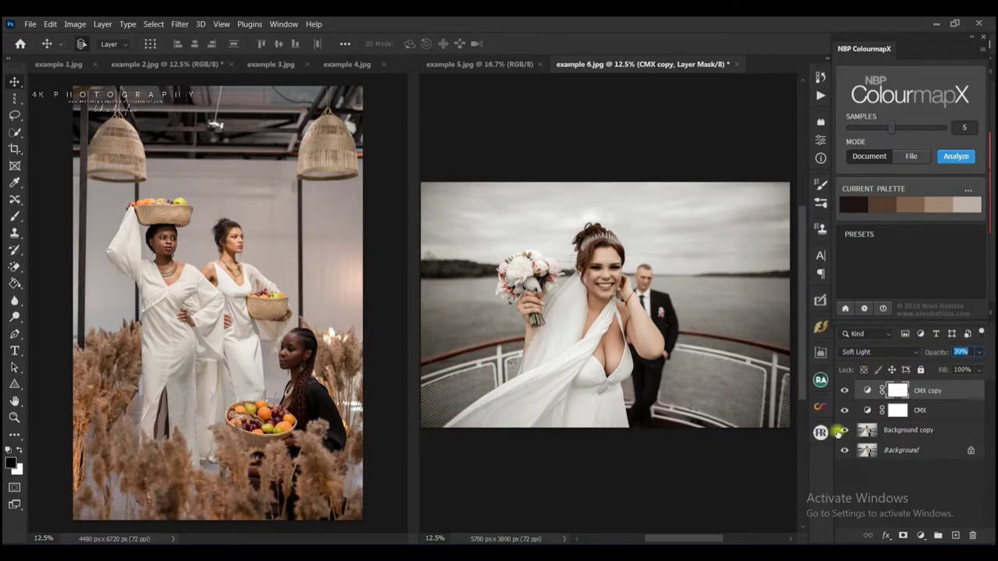
shift+click(938, 413)
Group both CMX layers into Group 1, compare it on and off, then switch to example 5.jpg.
key(ctrl+g)
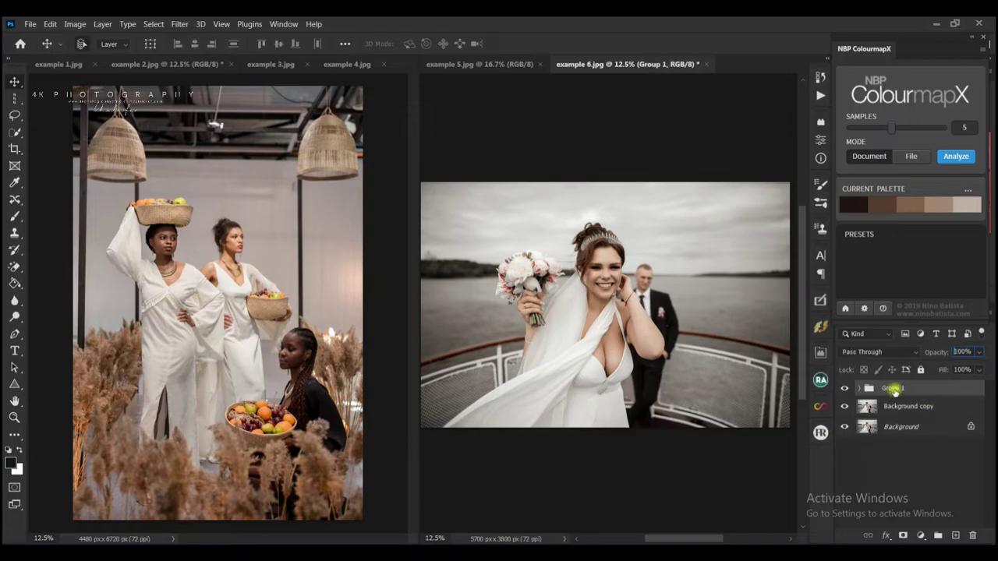
click(844, 389)
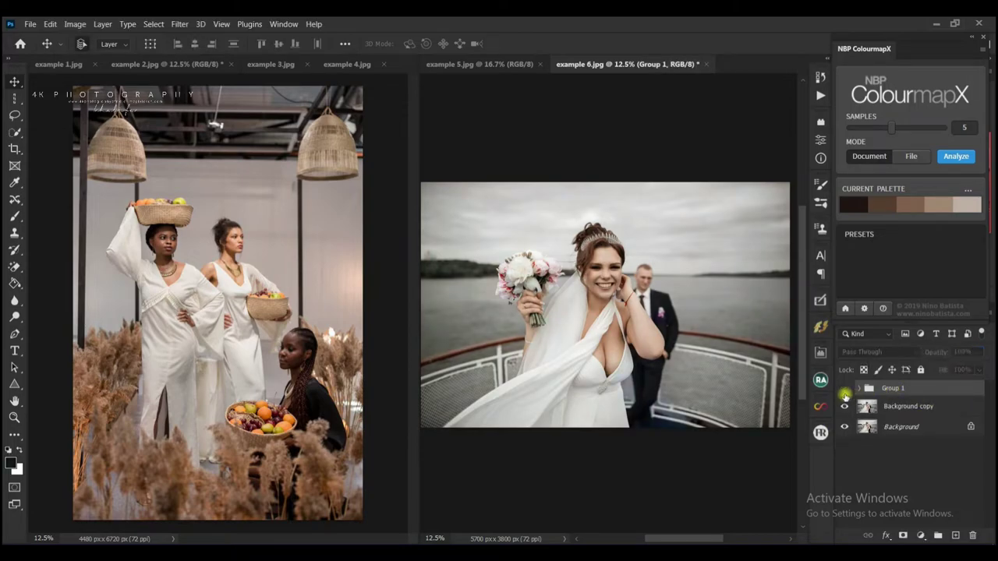
click(845, 389)
click(844, 389)
click(844, 389)
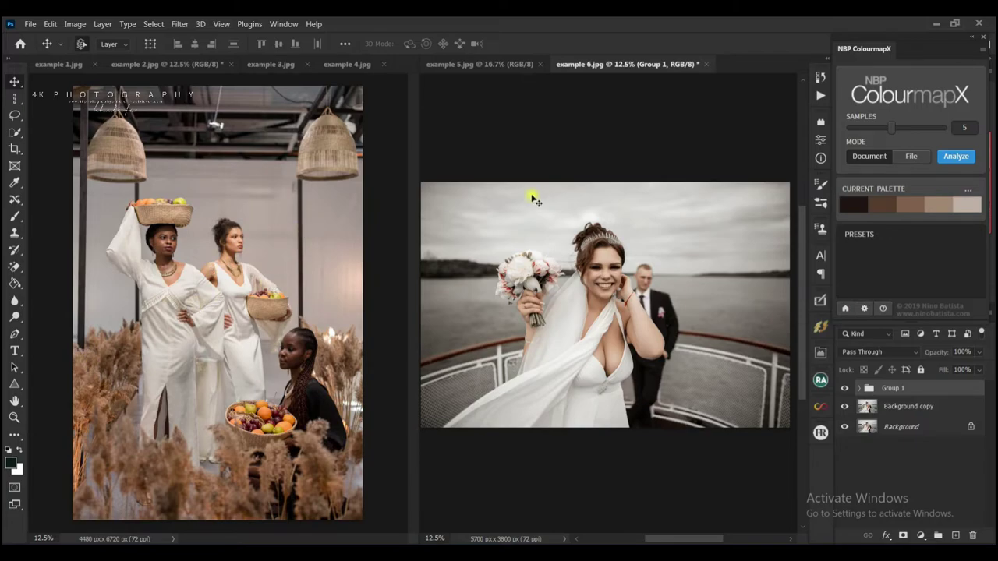
click(490, 64)
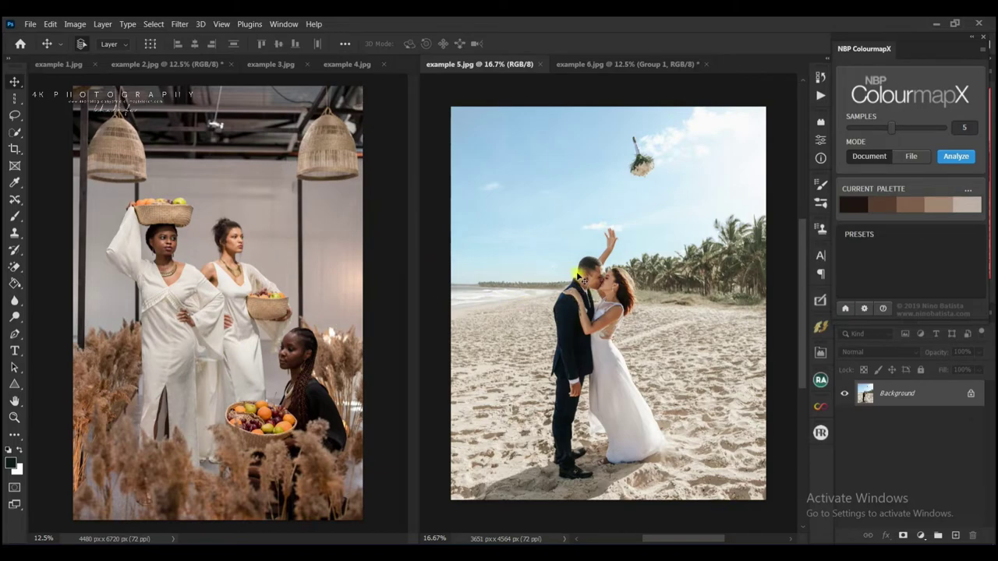
Apply the brown palette to example 5.jpg as a Soft Light 50% CMX grading layer.
click(162, 298)
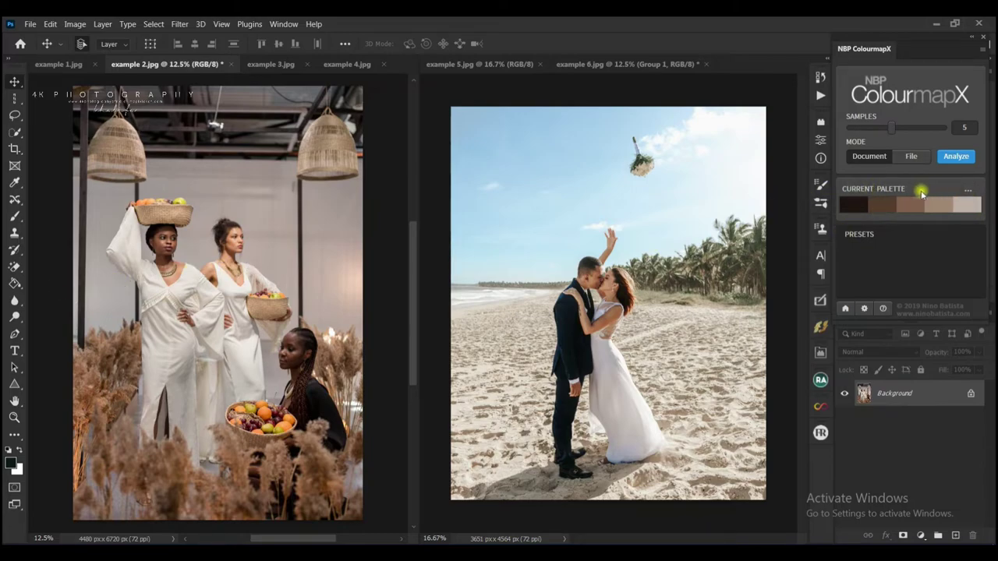
click(666, 178)
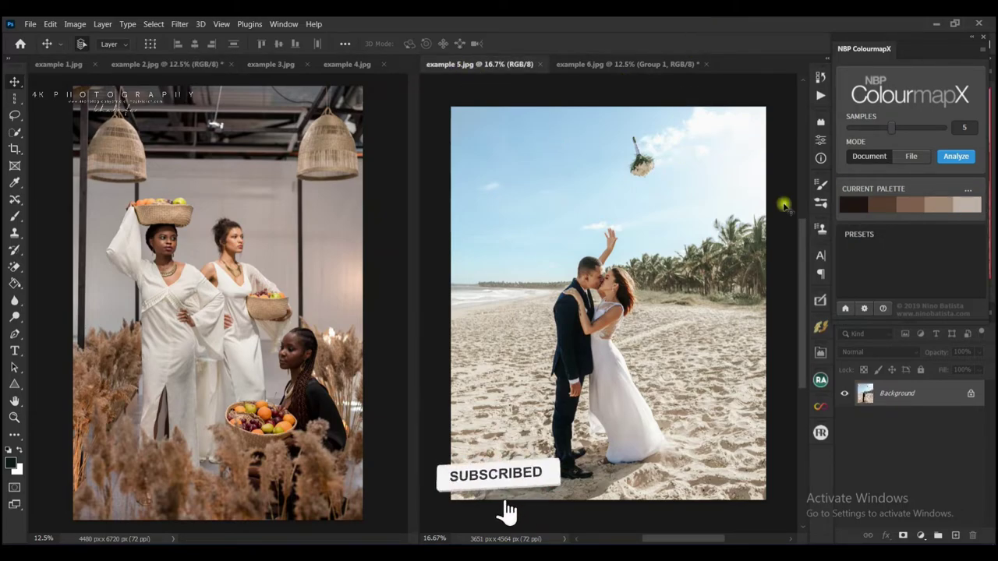
click(967, 189)
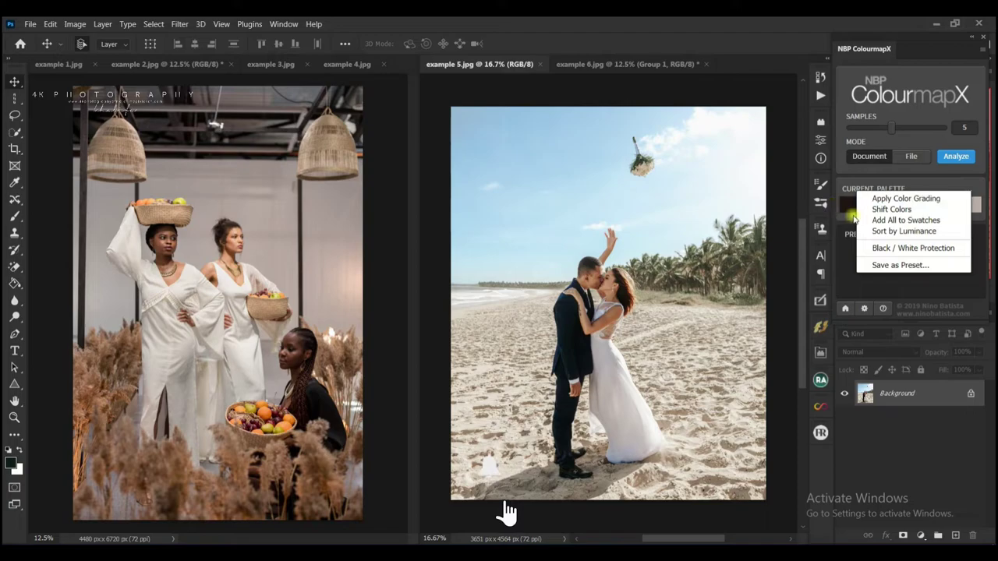
click(877, 199)
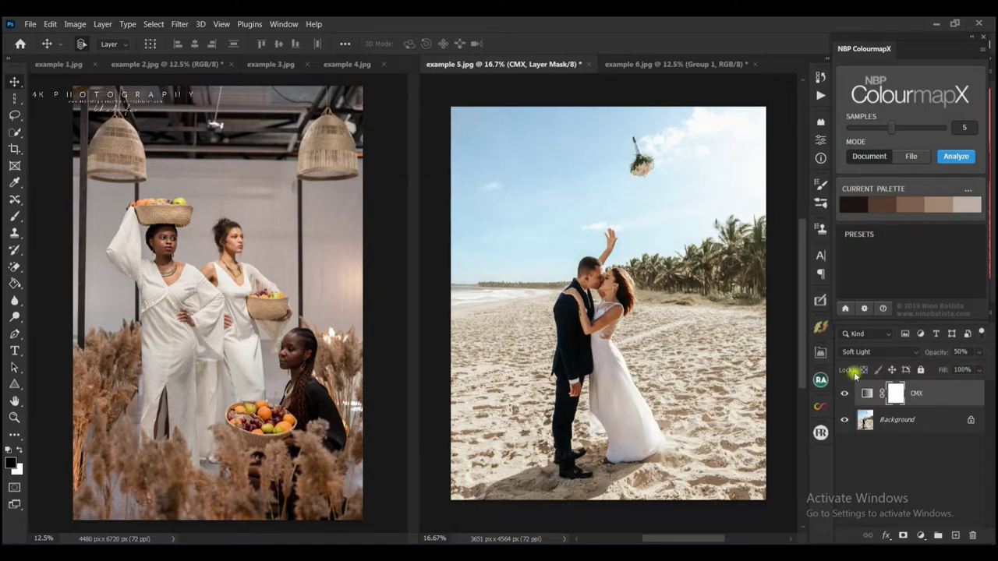
Duplicate the beach photo's CMX layer and set CMX to Hue at 32% opacity.
drag(904, 383, 957, 532)
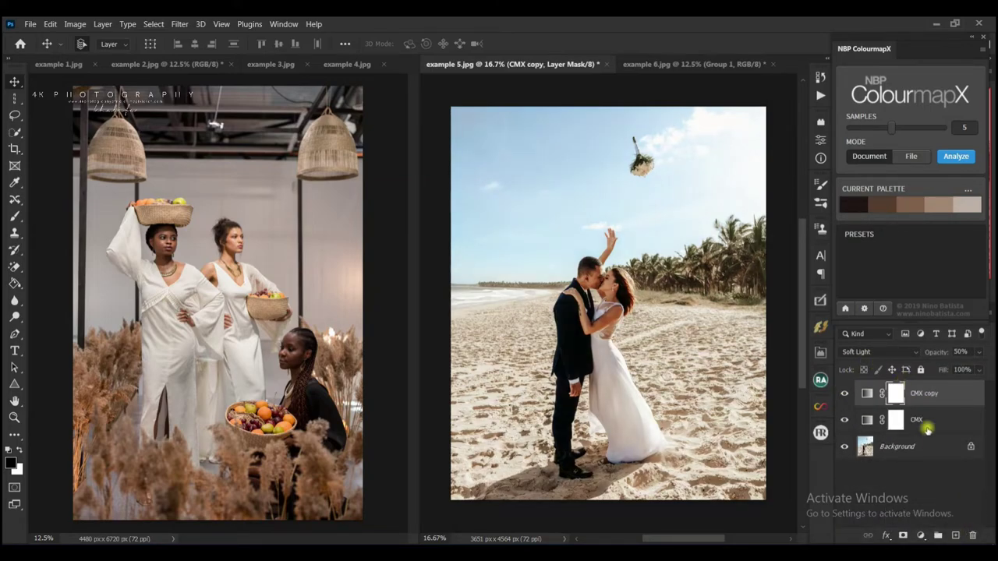
click(910, 352)
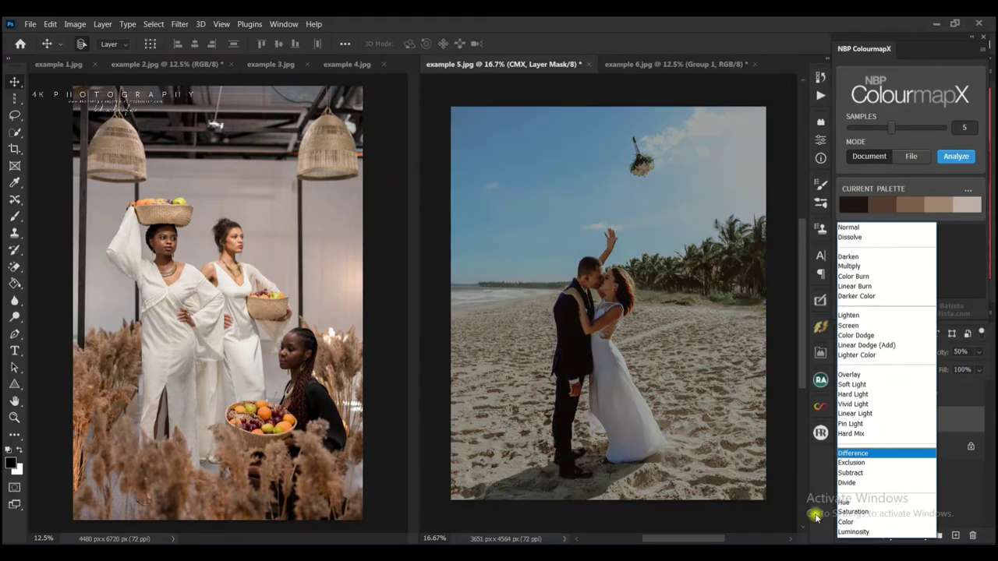
click(845, 503)
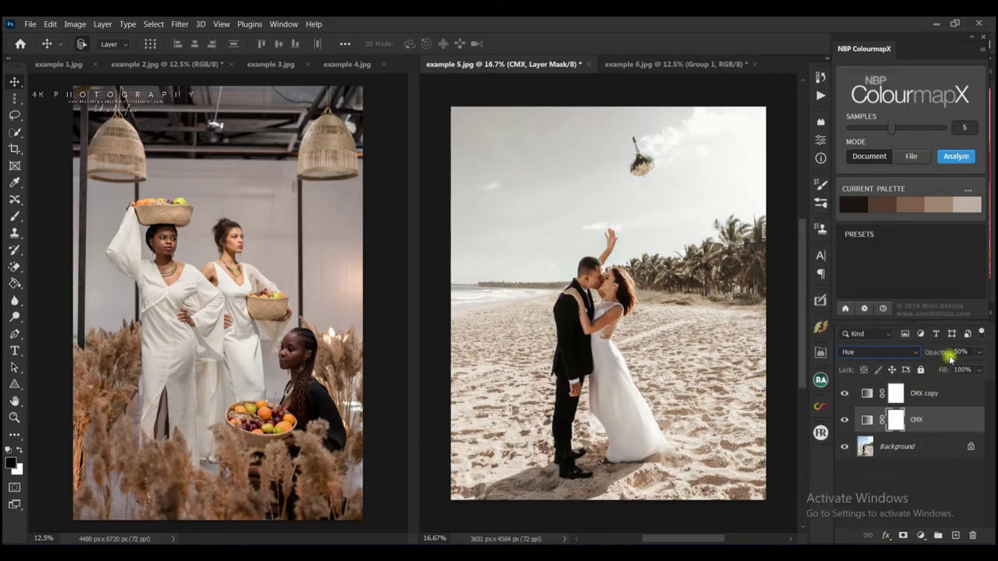
drag(947, 355, 939, 355)
Keep CMX copy on Soft Light and lower its opacity to 38%.
click(931, 395)
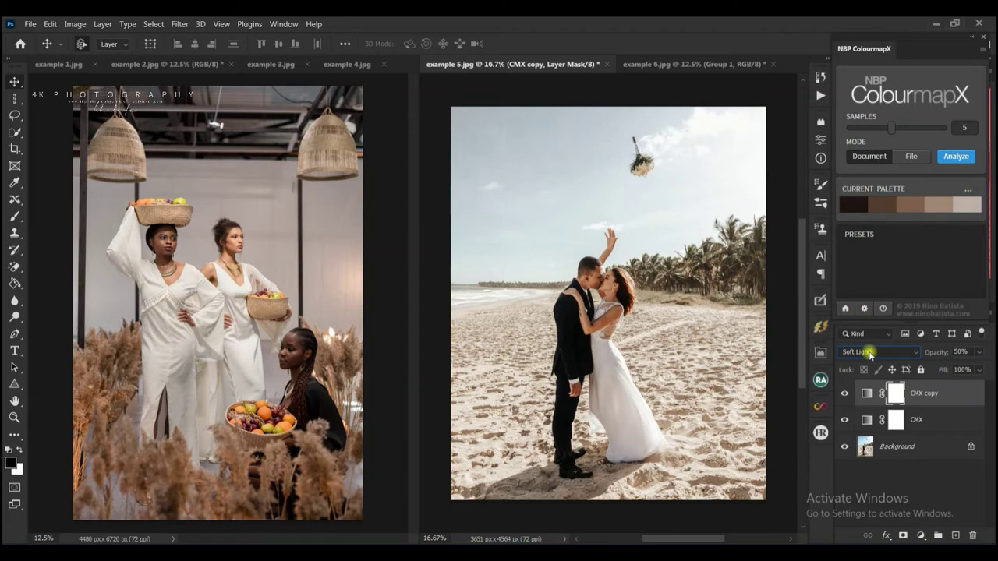
click(869, 353)
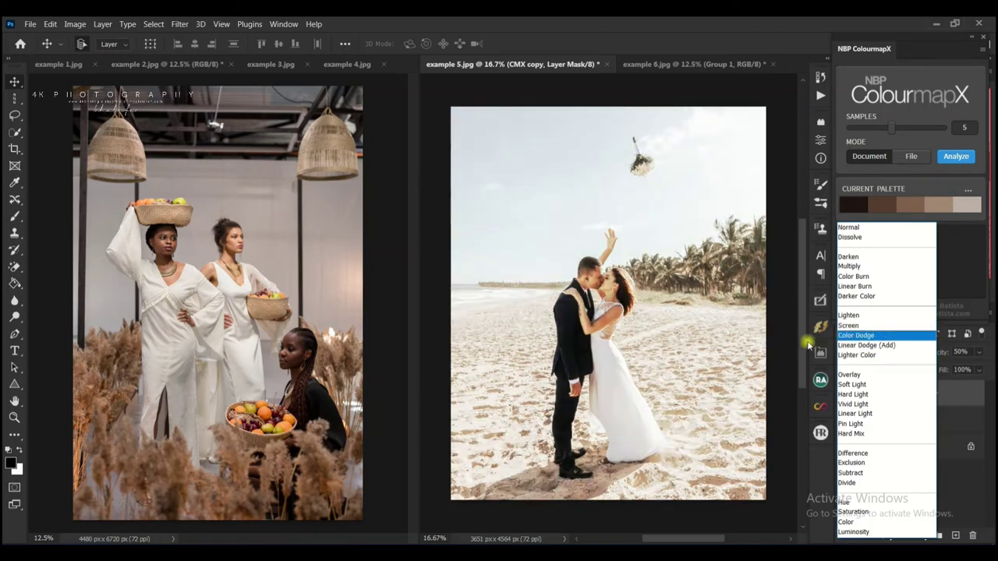
click(866, 384)
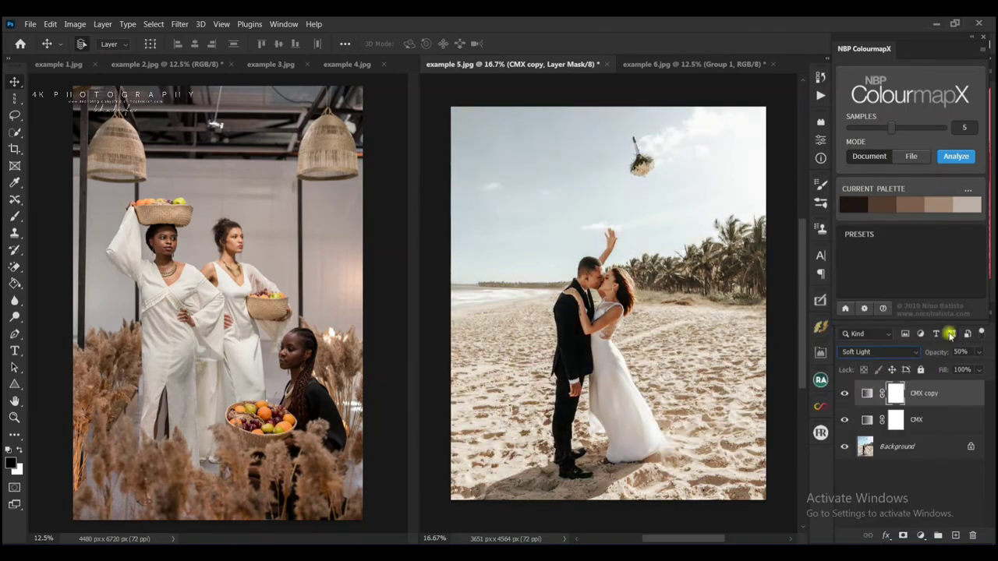
drag(948, 352, 940, 355)
Group CMX and CMX copy into Group 1, toggling its visibility to compare before and after the warm grade.
shift+click(933, 418)
key(ctrl+g)
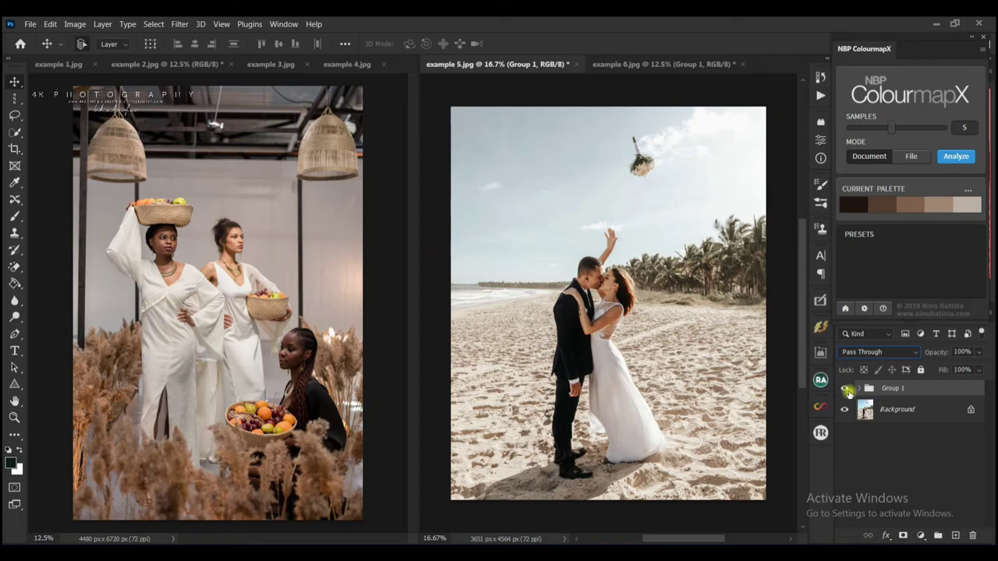
click(842, 388)
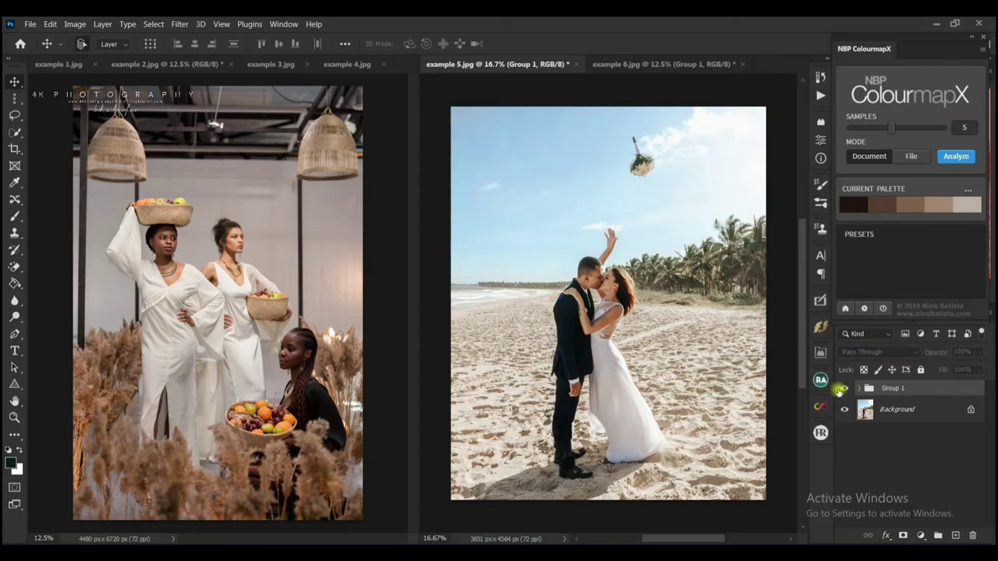
click(842, 388)
click(842, 389)
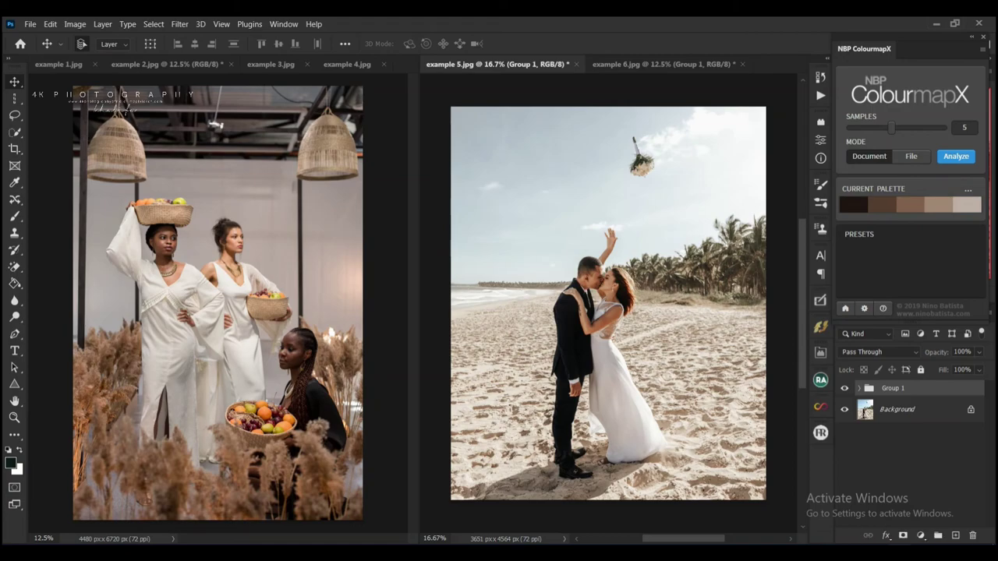
click(846, 555)
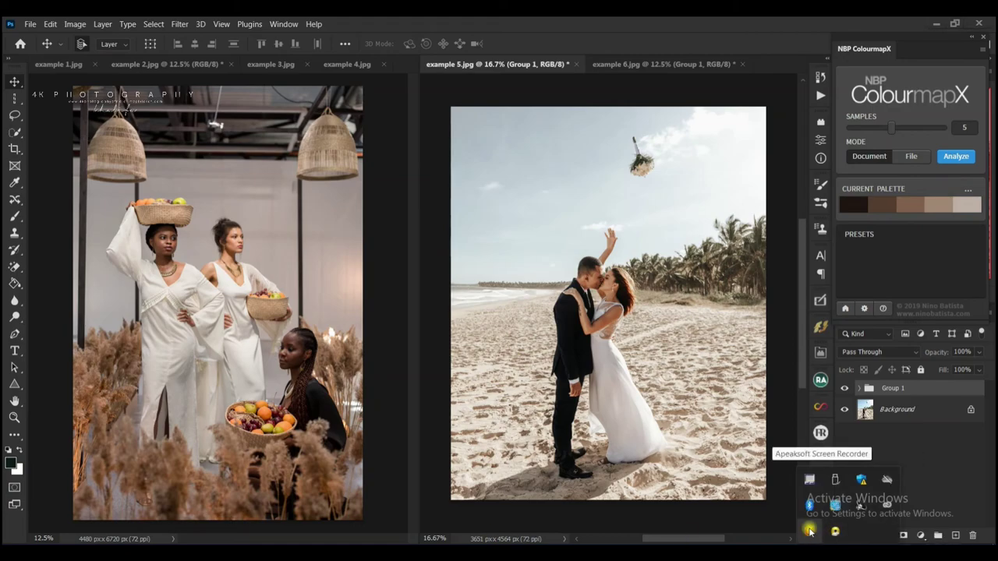